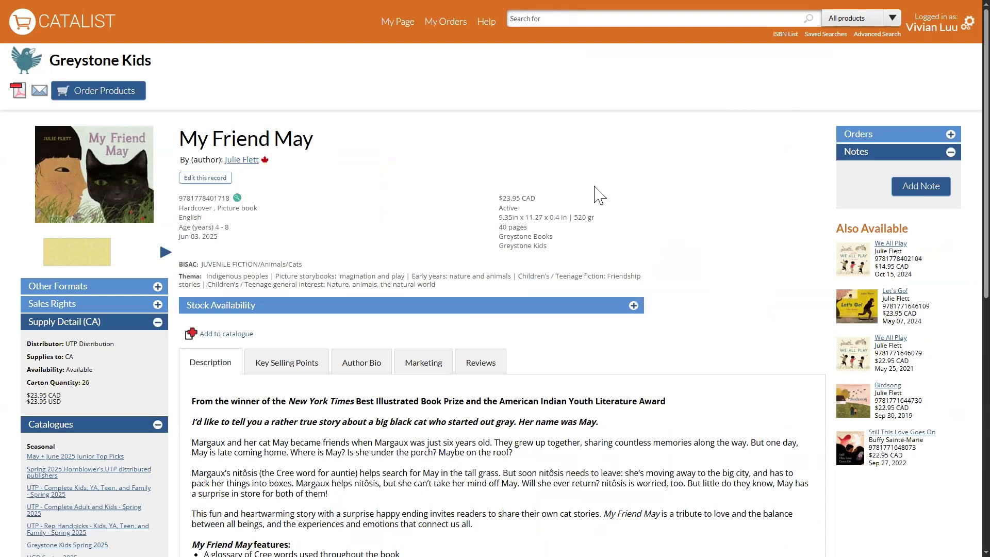
left_click(230, 338)
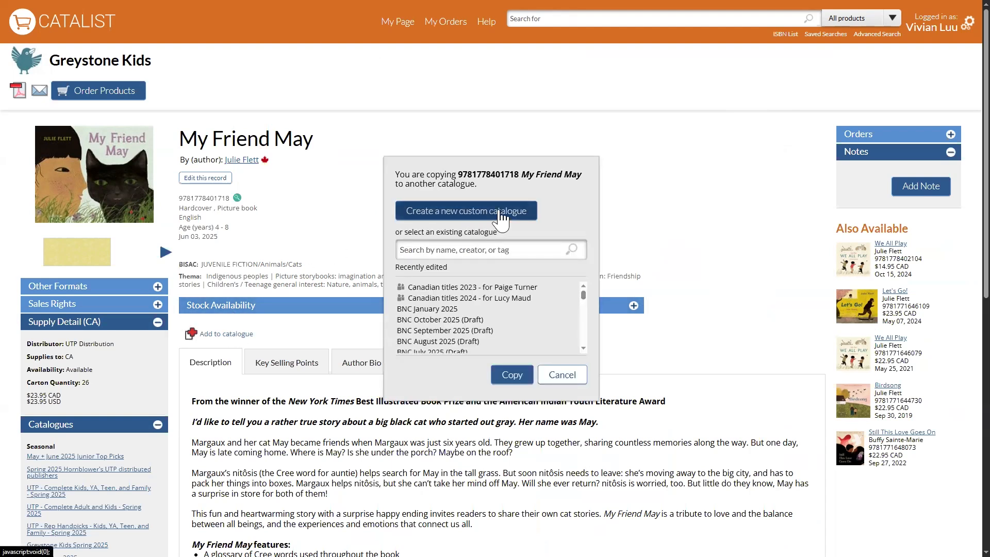
left_click(500, 215)
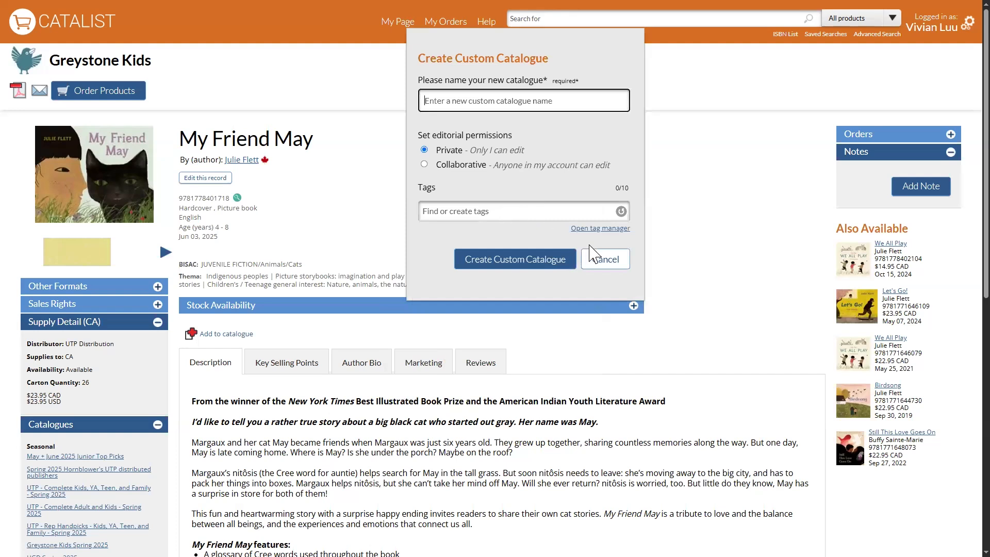
left_click(615, 259)
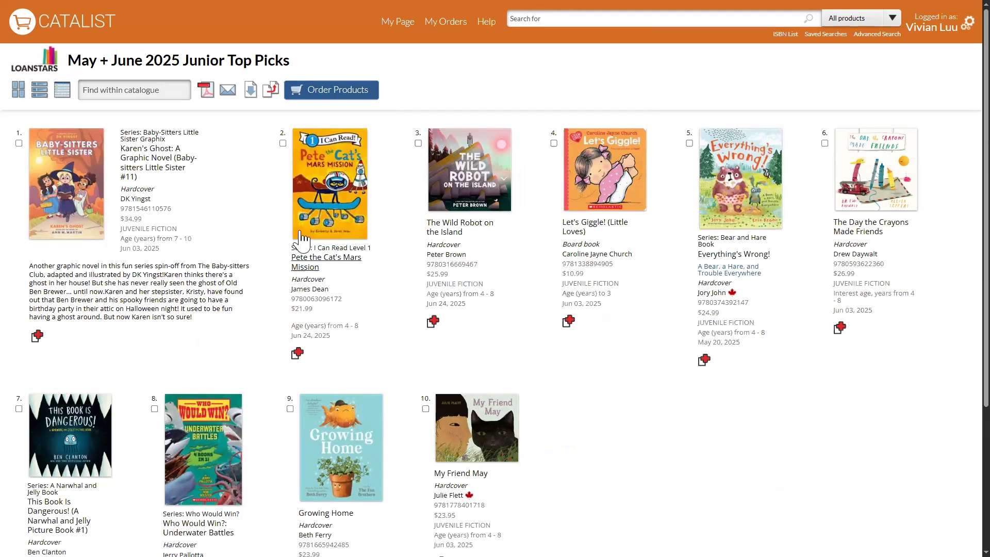
left_click(269, 97)
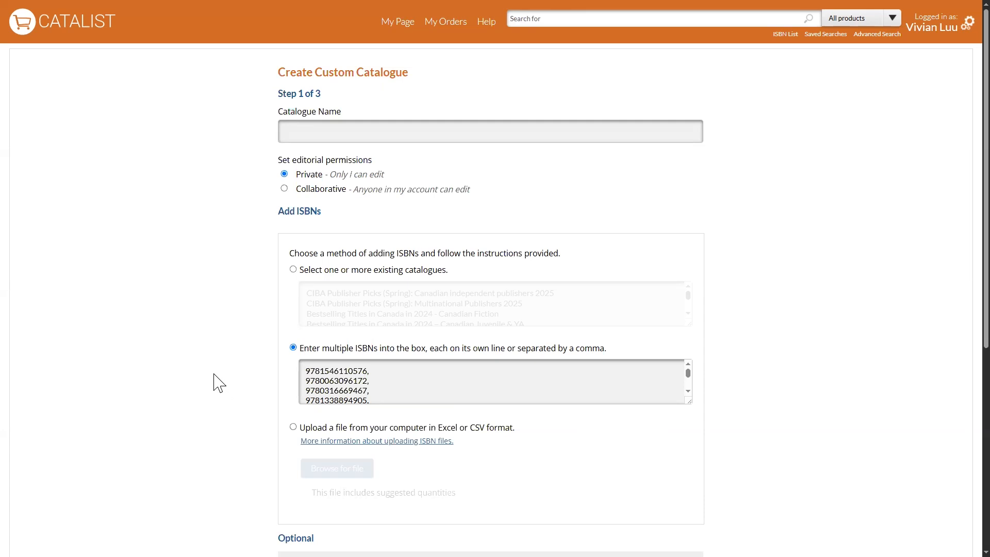
- From My Page, start a new custom catalogue named "Canadian titles 2025 - for Wonder Books" with Collaborative editorial permissions
left_click(397, 24)
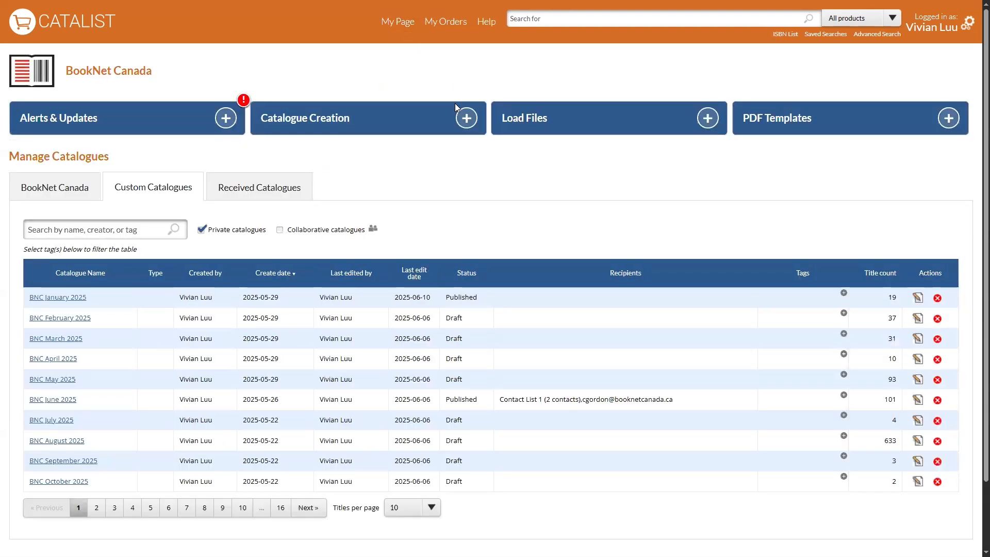
left_click(465, 120)
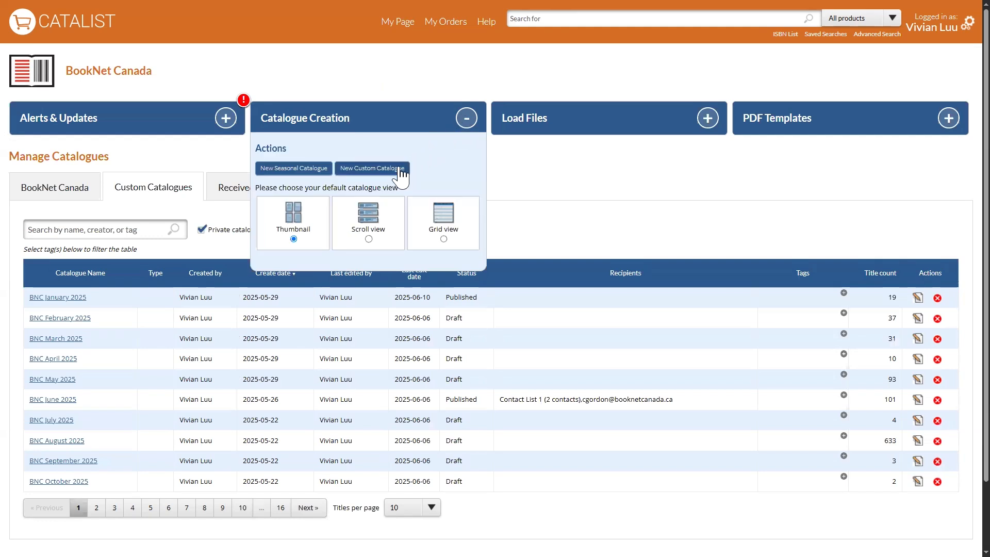
left_click(363, 170)
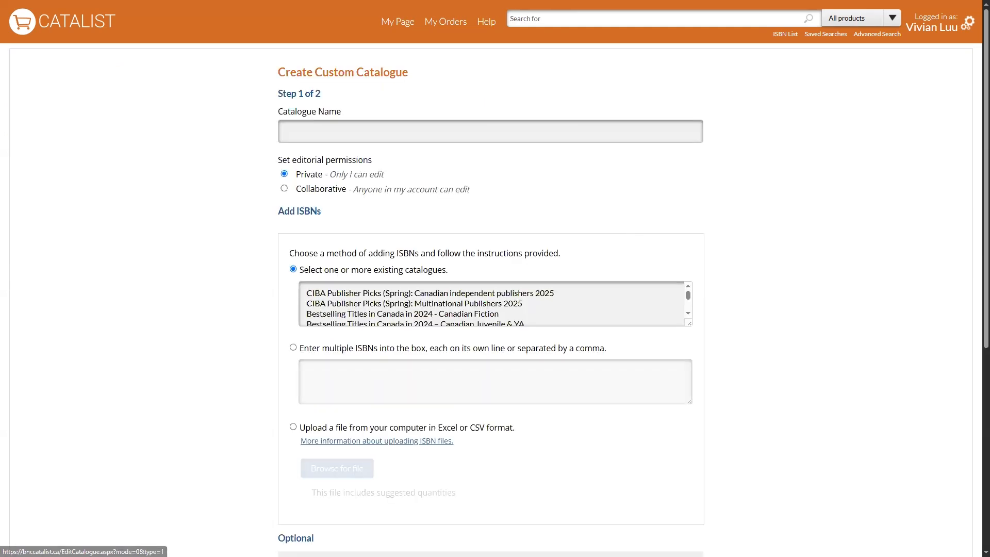
left_click(653, 133)
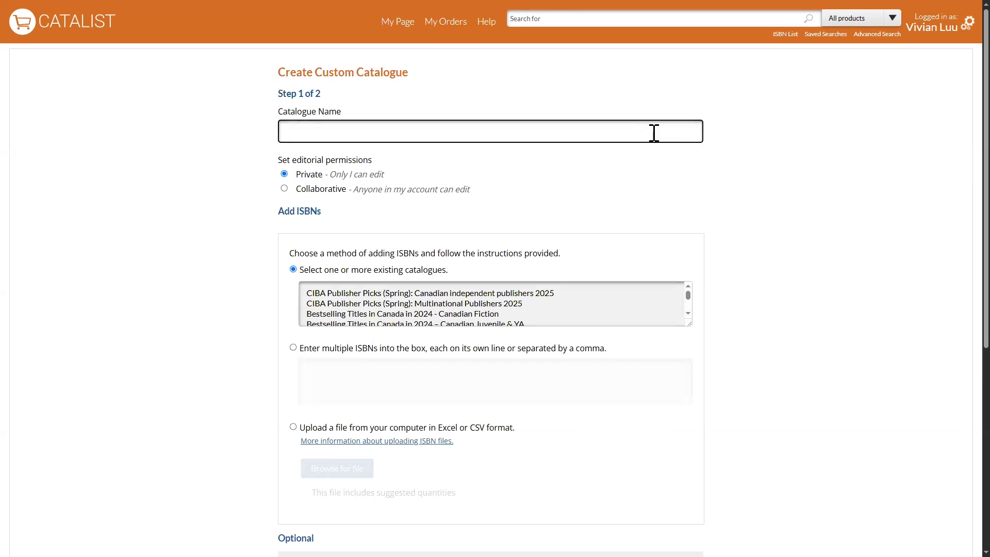
type("Canadian titles 2025 - for Wonder Books")
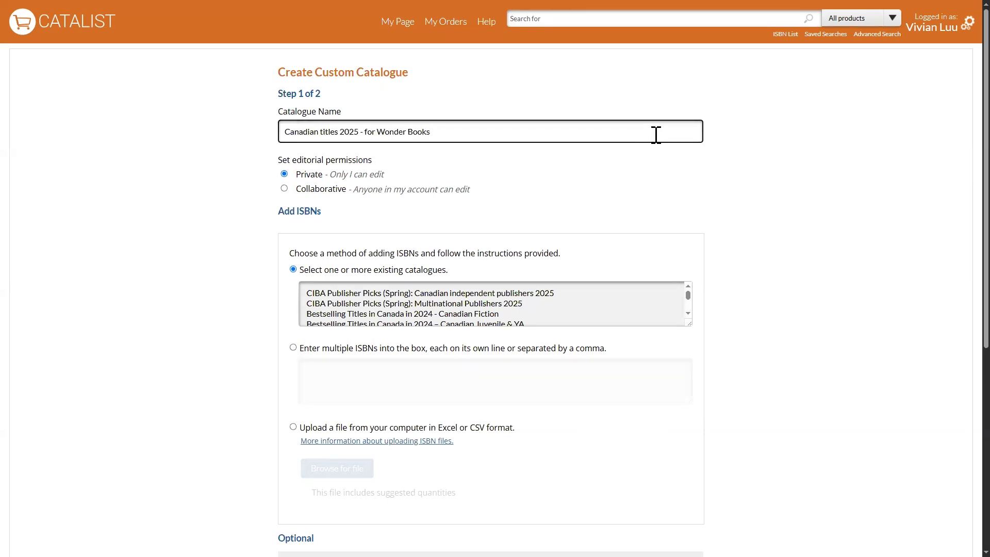
left_click(284, 189)
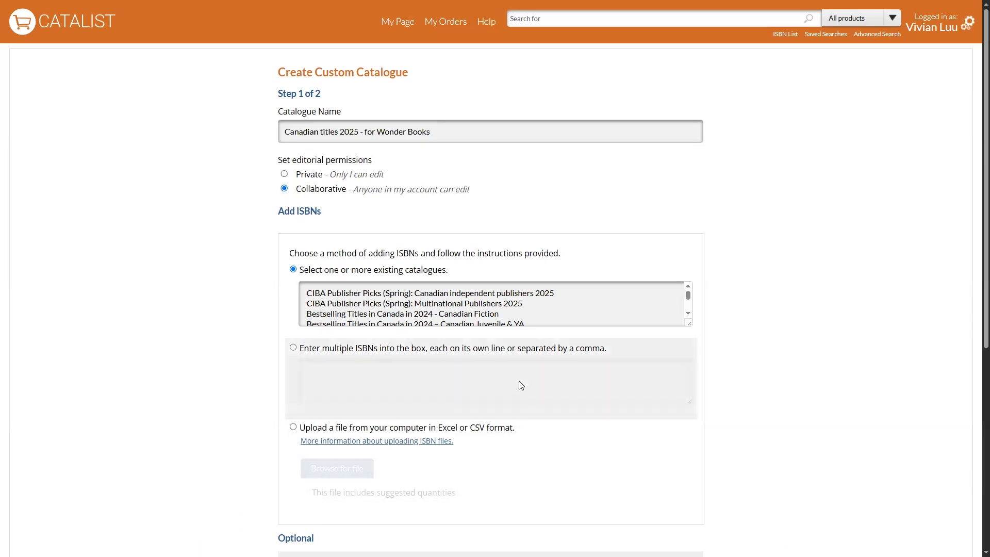
- Select both CIBA Publisher Picks (Spring) 2025 catalogues, Canadian independent publishers and Multinational Publishers, as the source of ISBNs
left_click(493, 293)
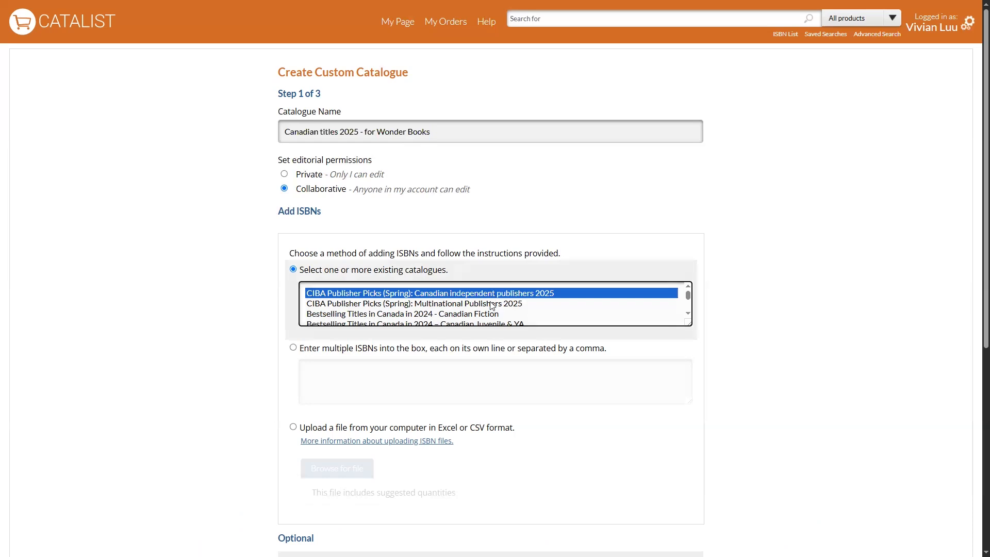
left_click(489, 304)
left_click(487, 297, "ctrl")
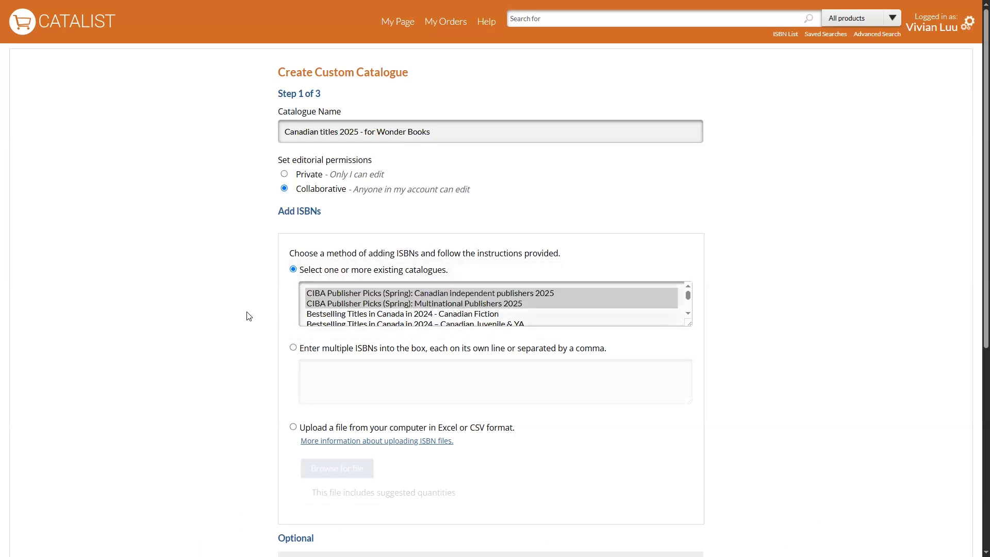
- Try adding titles by pasting a list of multiple ISBNs, and clear the pasted list
left_click(293, 348)
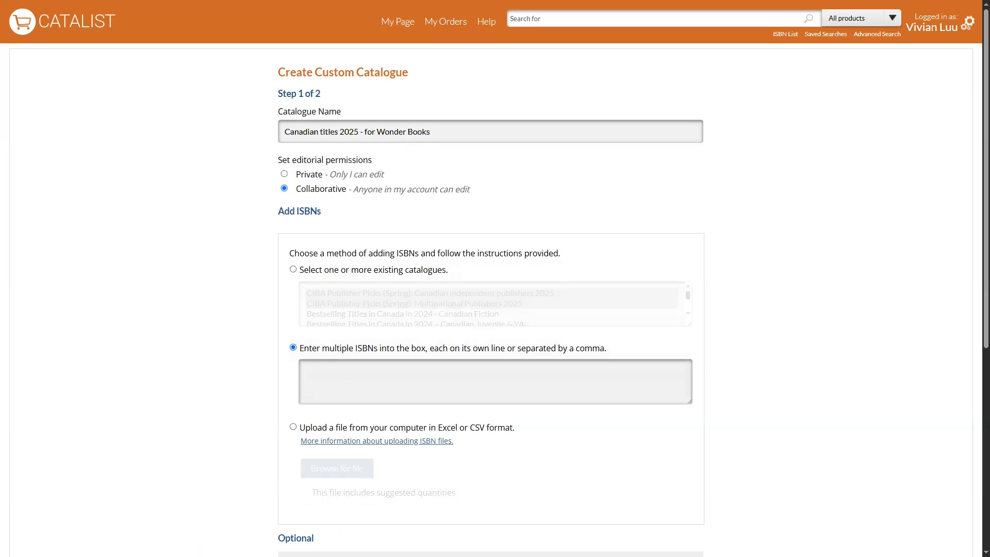
left_click(616, 377)
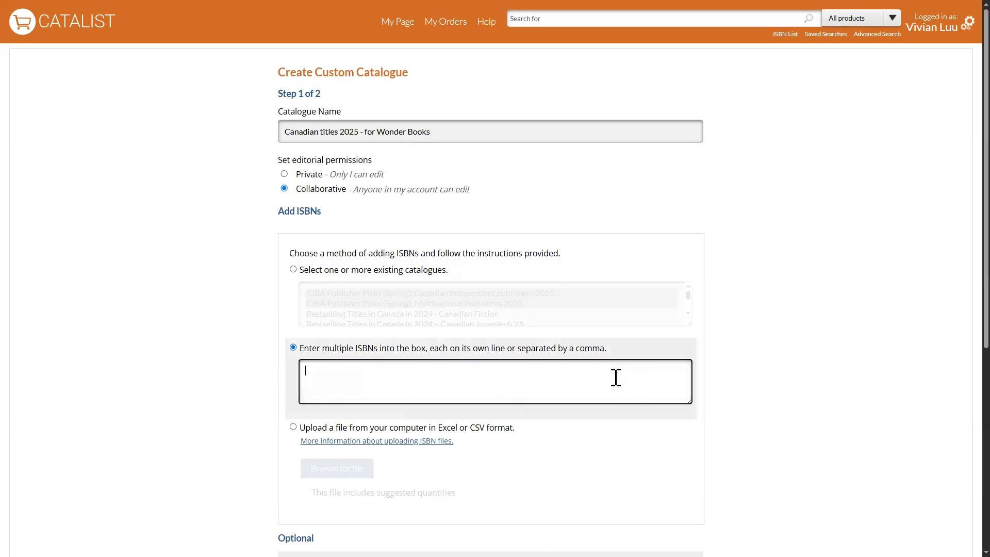
key("ctrl+v")
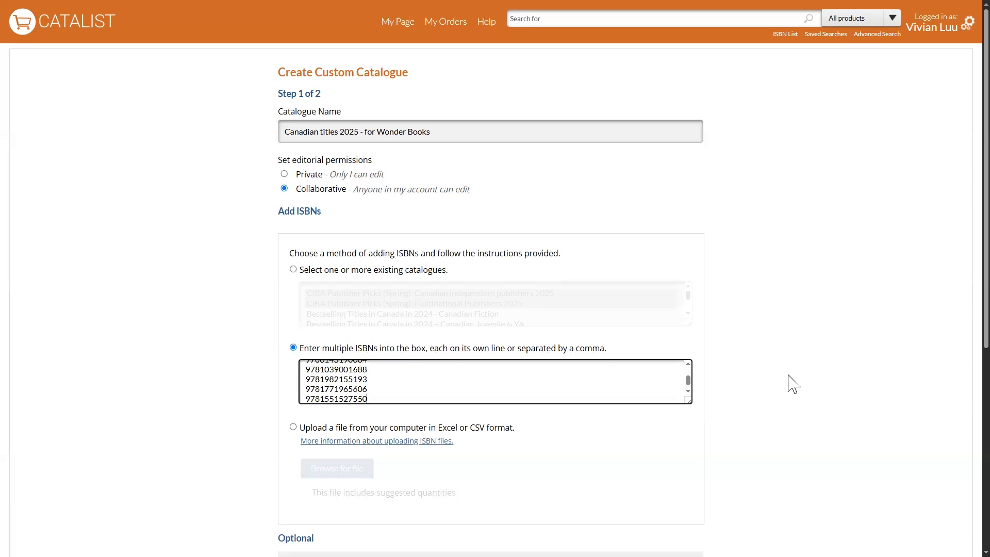
key("ctrl+a")
key("BackSpace")
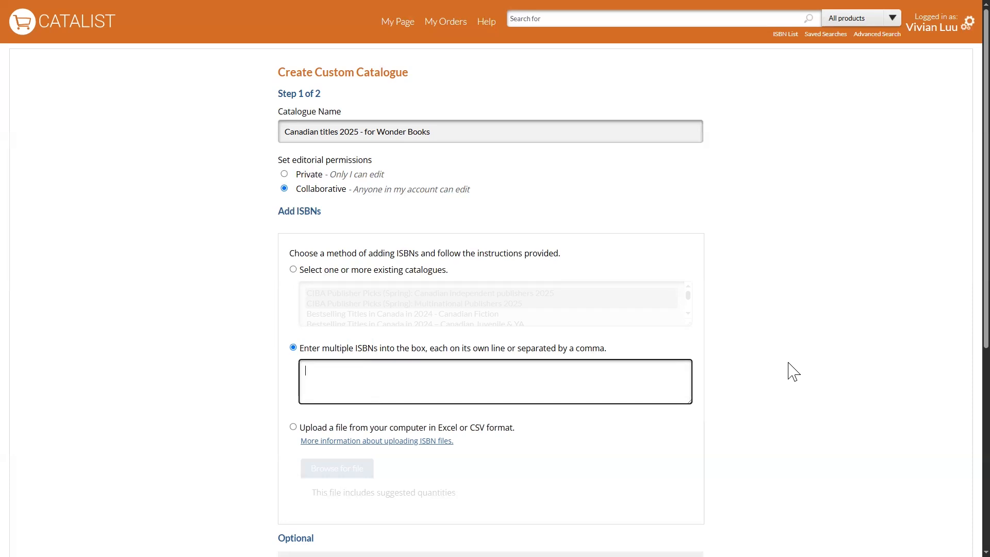
- Add the ISBNs by uploading the file "Canadian titles - sugg qty.xlsx" with its suggested quantities included
left_click(293, 427)
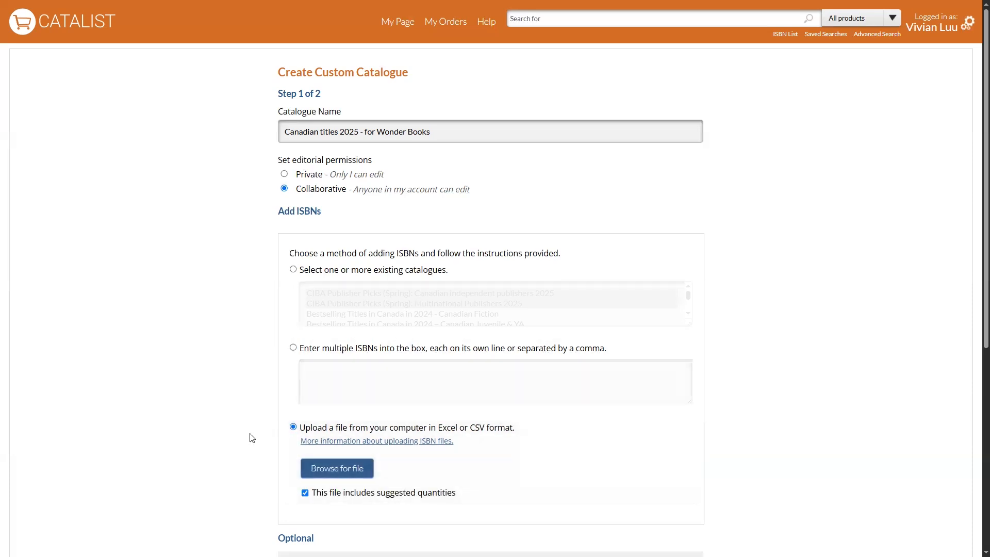
scroll(252, 437, "down", 1)
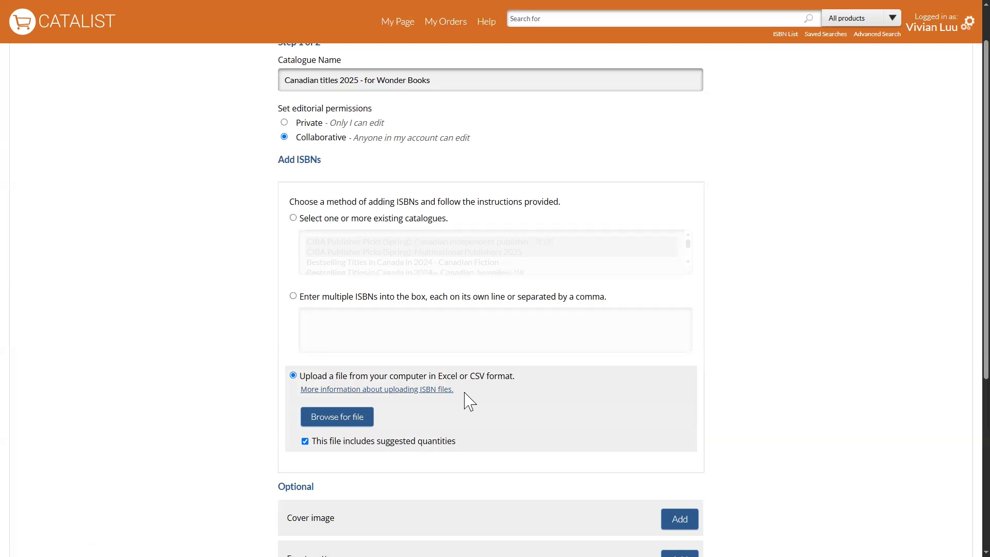
scroll(192, 402, "down", 1)
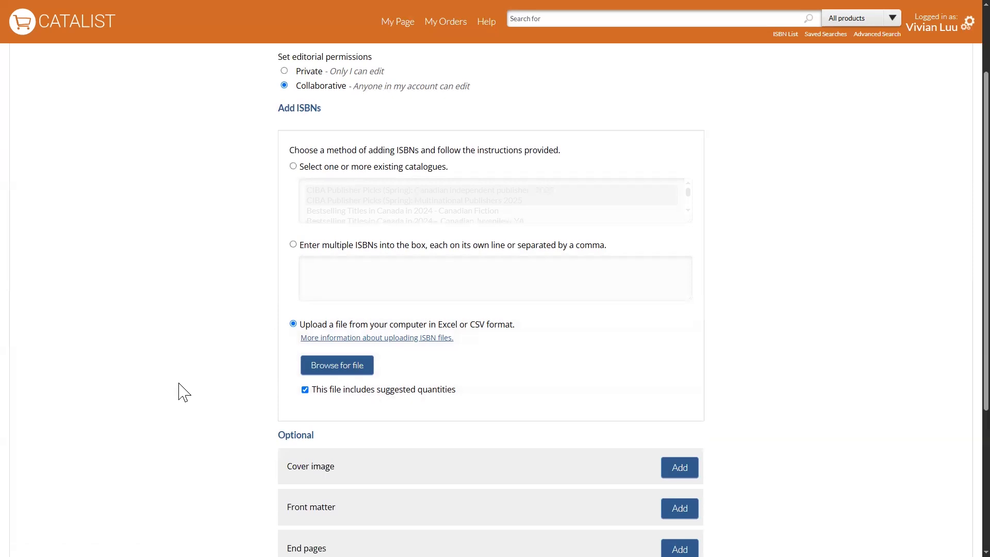
left_click(364, 369)
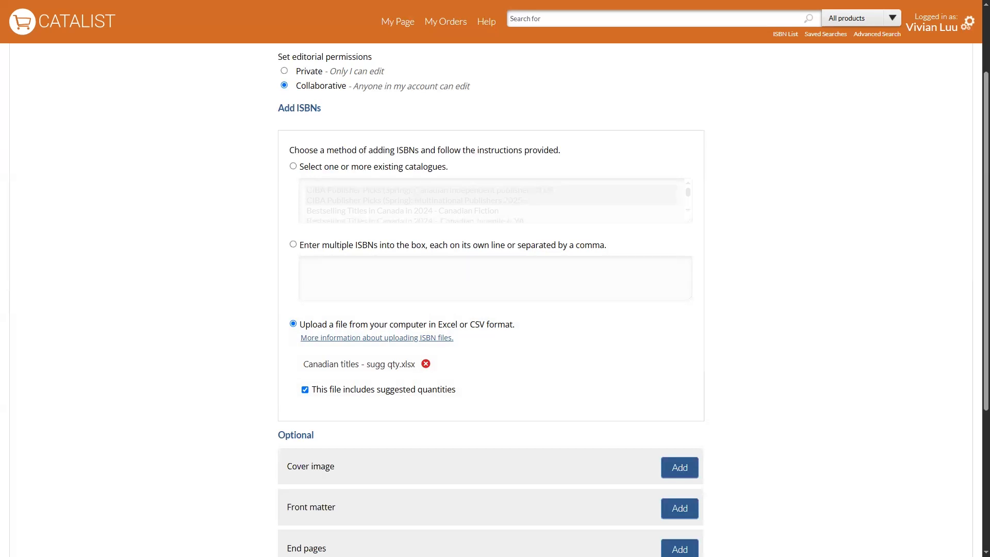
- Skip the optional catalogue content and accept all confirmed ISBNs to reach recipient selection
scroll(866, 435, "down", 3)
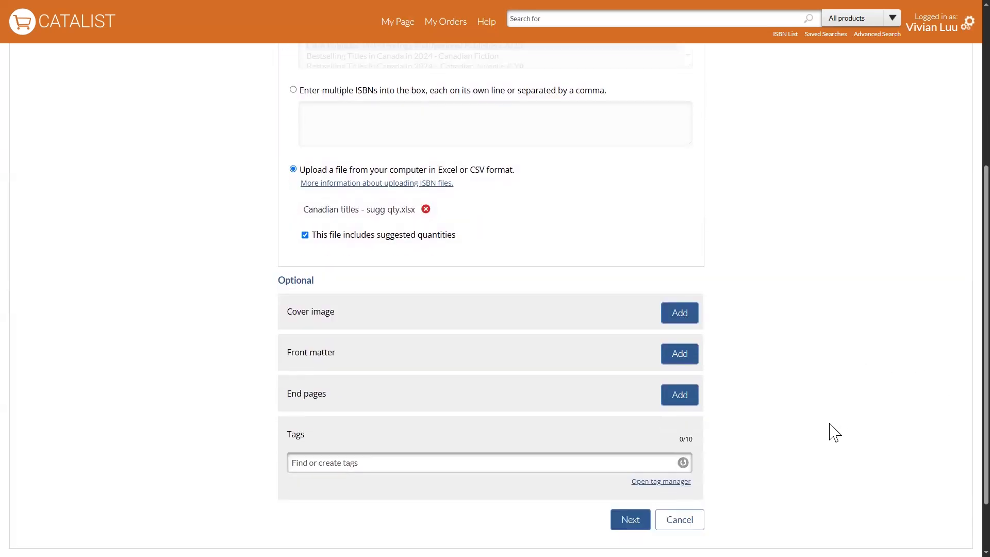
scroll(835, 432, "down", 1)
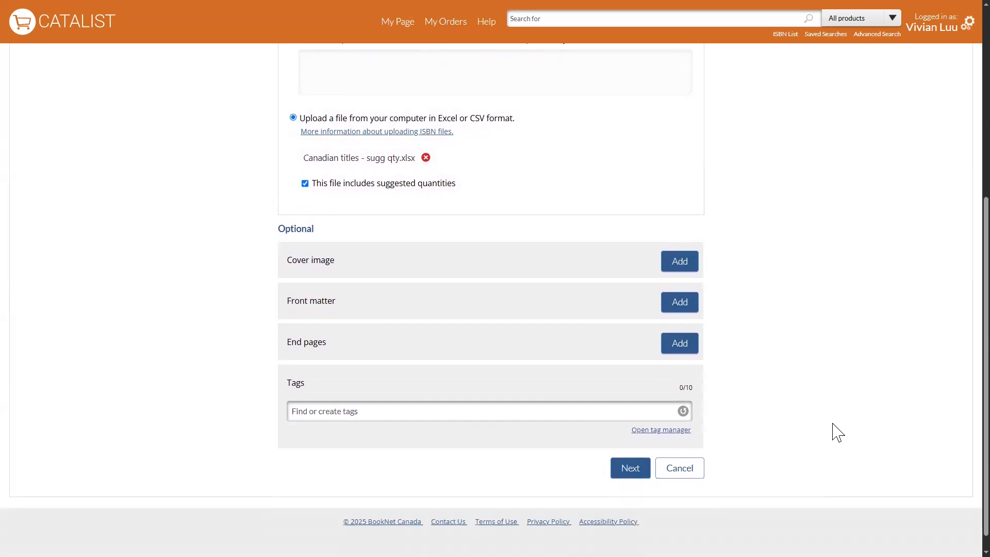
left_click(625, 470)
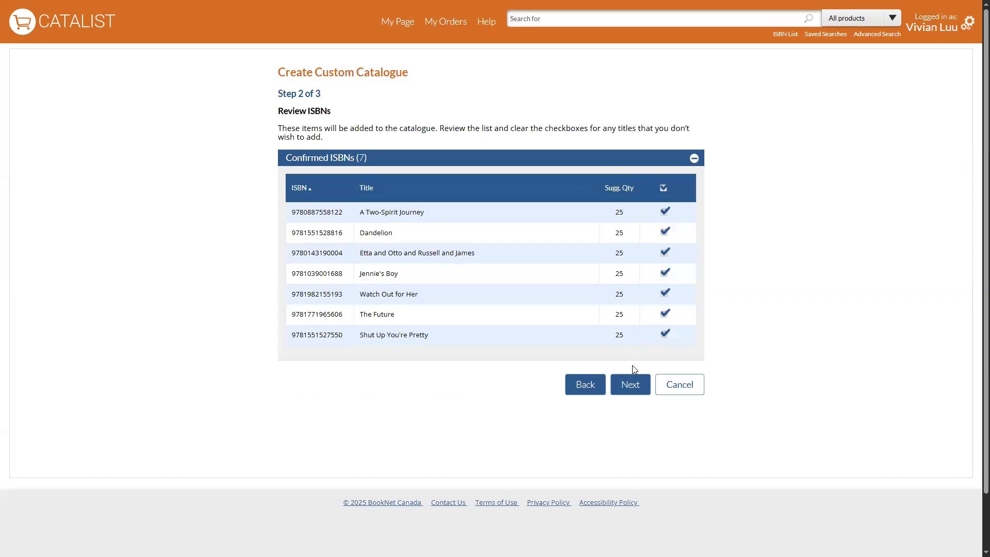
left_click(635, 391)
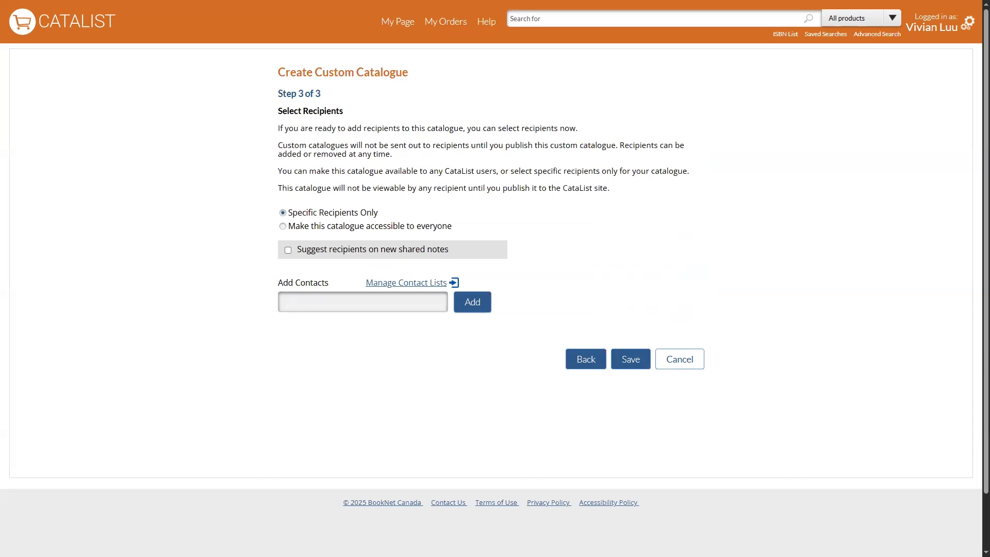
- Try making the catalogue accessible to everyone and posting it on the BookNet Canada page, and switch back to Specific Recipients Only
left_click(283, 227)
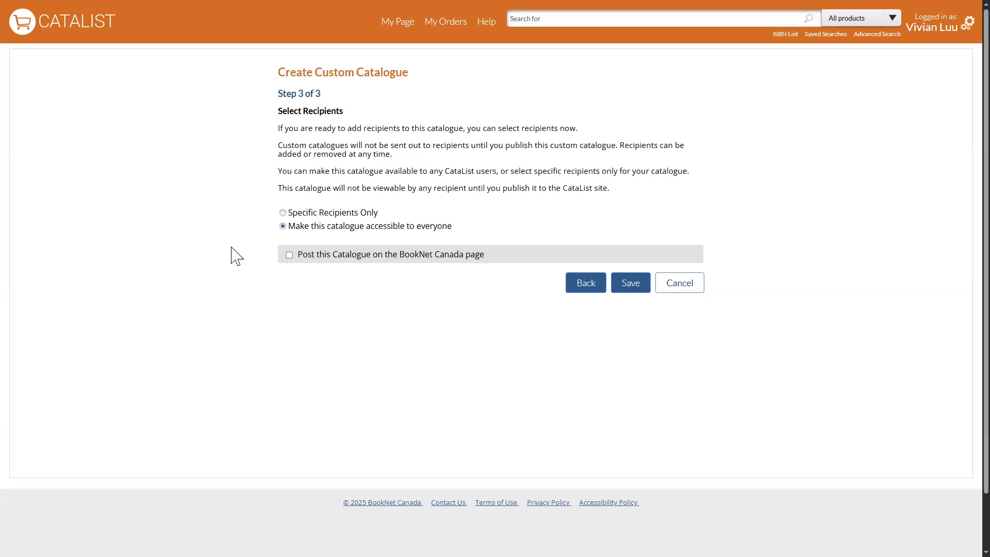
left_click(289, 255)
left_click(283, 214)
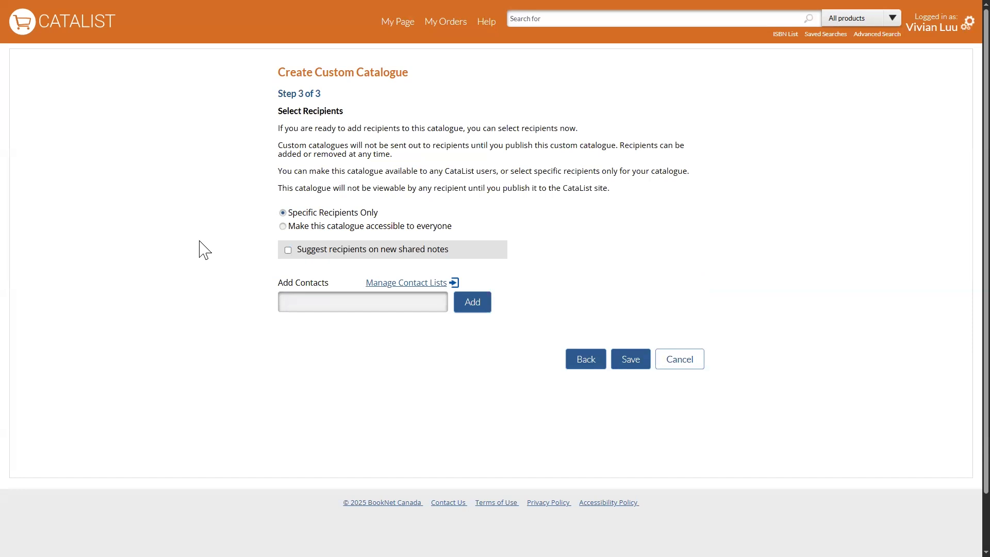
- Add the individual contact from Wonder Books as a recipient of the catalogue
left_click(328, 302)
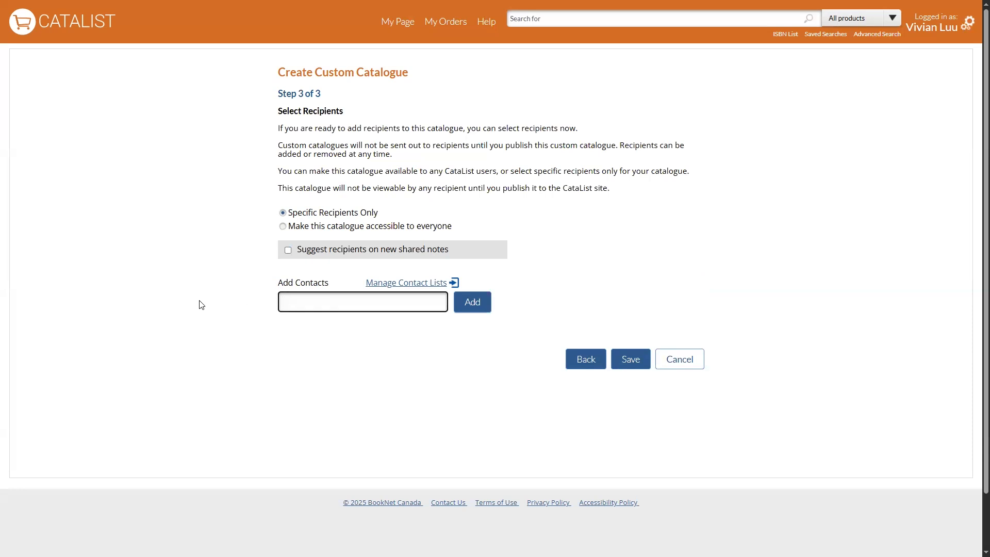
type("Paige Turner")
left_click(338, 318)
left_click(480, 309)
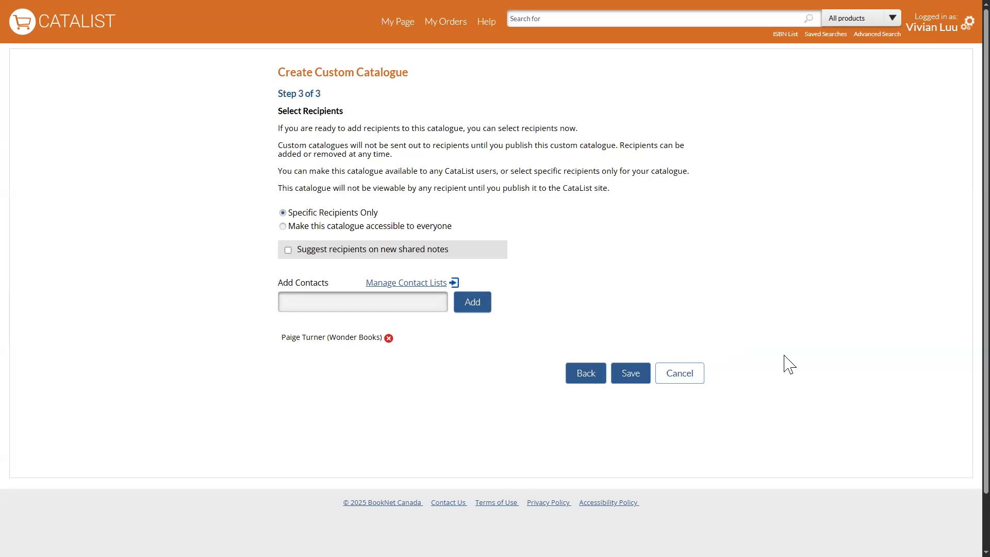
- Add the "Independent stores" contact list to the catalogue's recipients
left_click(365, 301)
type("indepe")
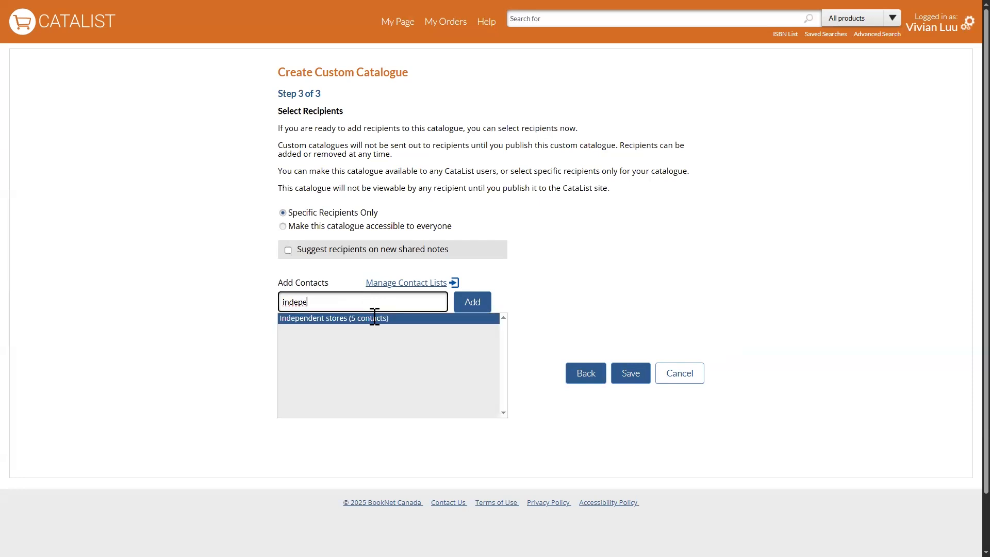
left_click(374, 317)
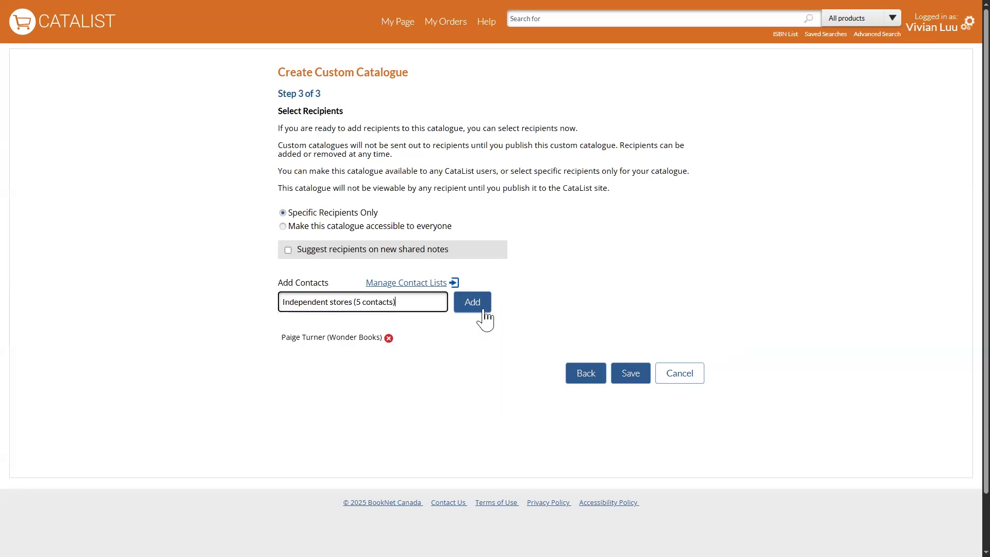
left_click(476, 308)
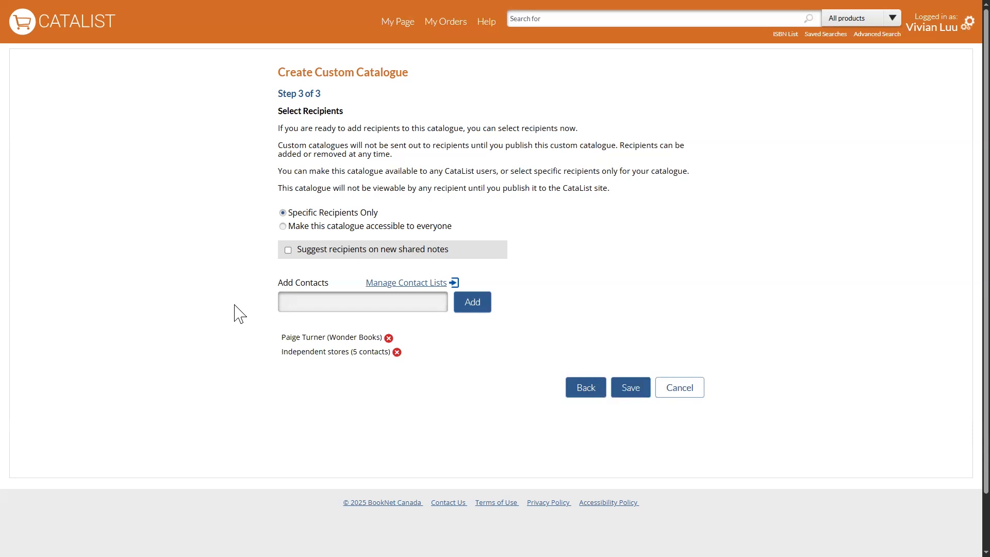
- Enable suggesting recipients on new shared notes and save the custom catalogue
left_click(288, 250)
left_click(630, 388)
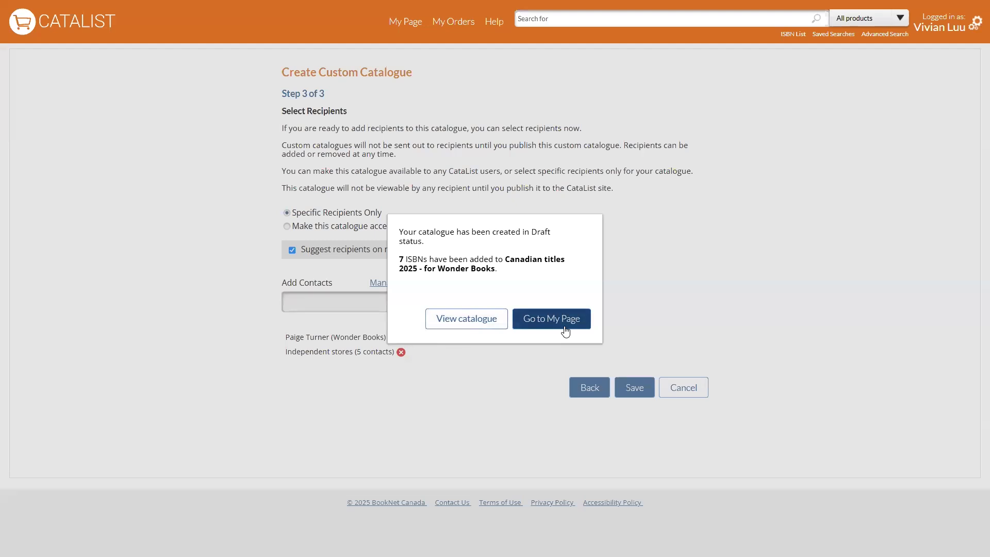
- View the newly created catalogue and open its catalogue info for editing
left_click(459, 322)
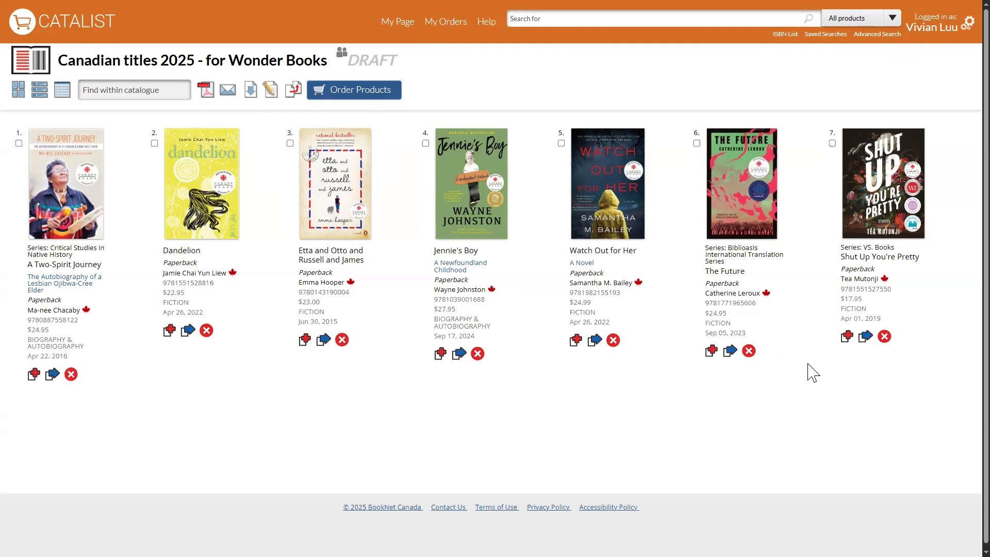
left_click(268, 88)
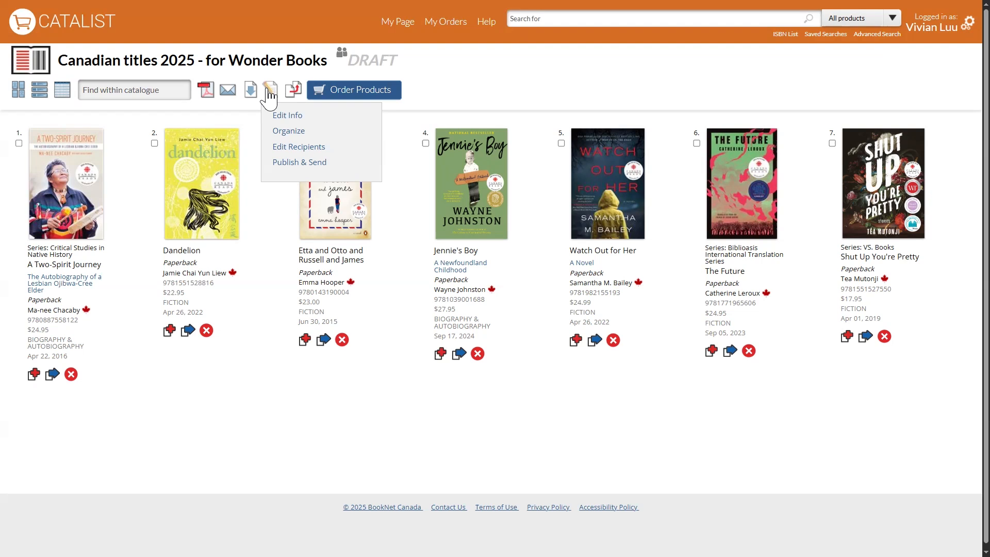
left_click(286, 116)
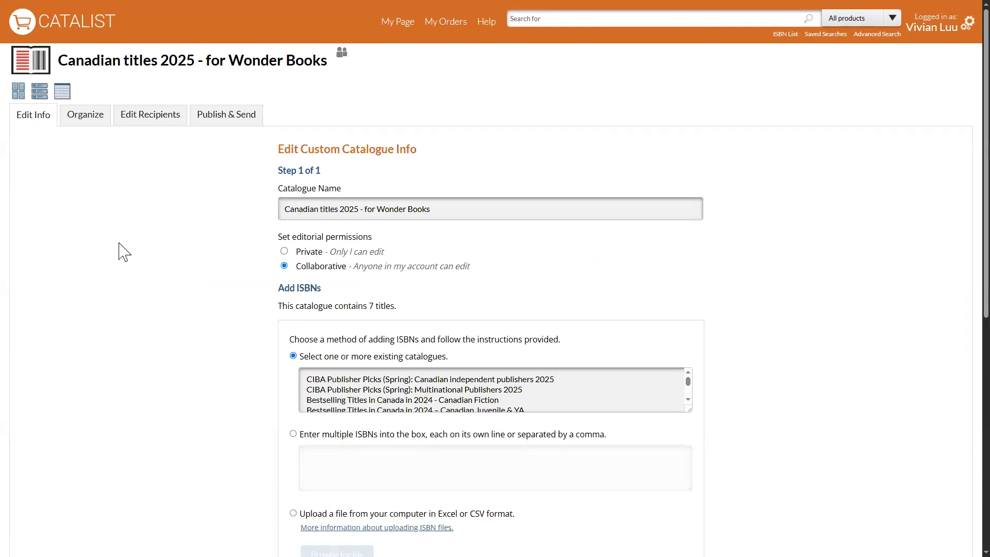
- Replace "Wonder Books" in the catalogue name with the contact's full name and save the catalogue info
left_click_drag(378, 208, 478, 212)
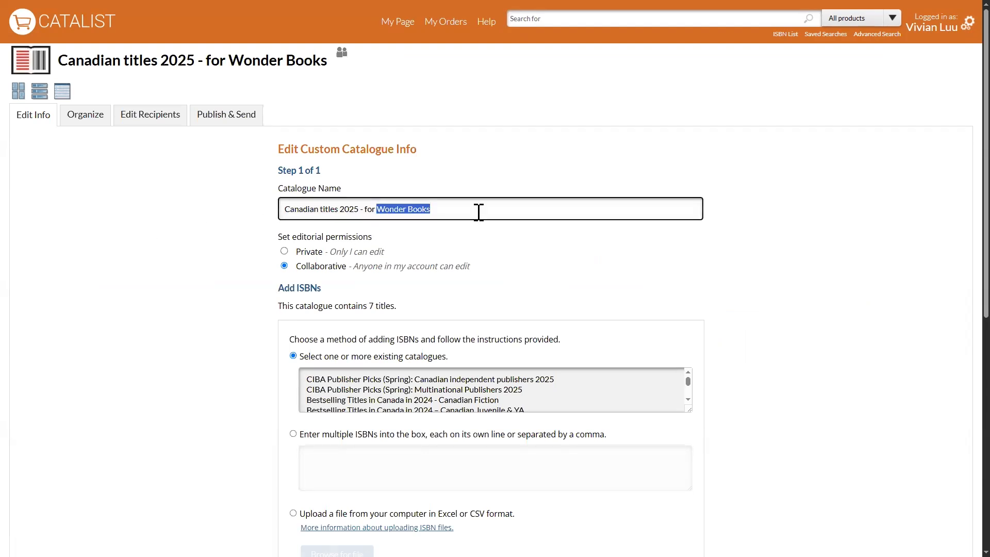
type("Paige Turner")
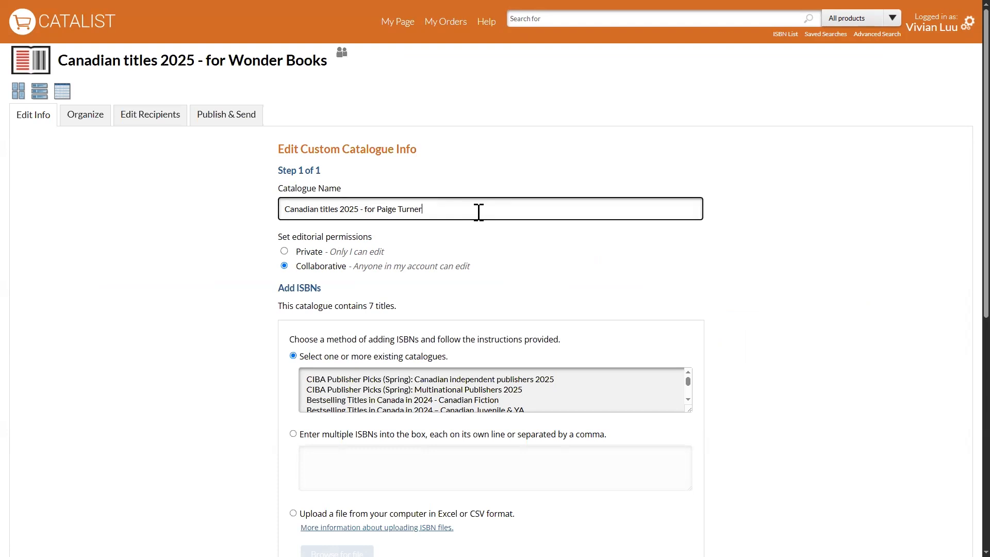
scroll(786, 316, "down", 8)
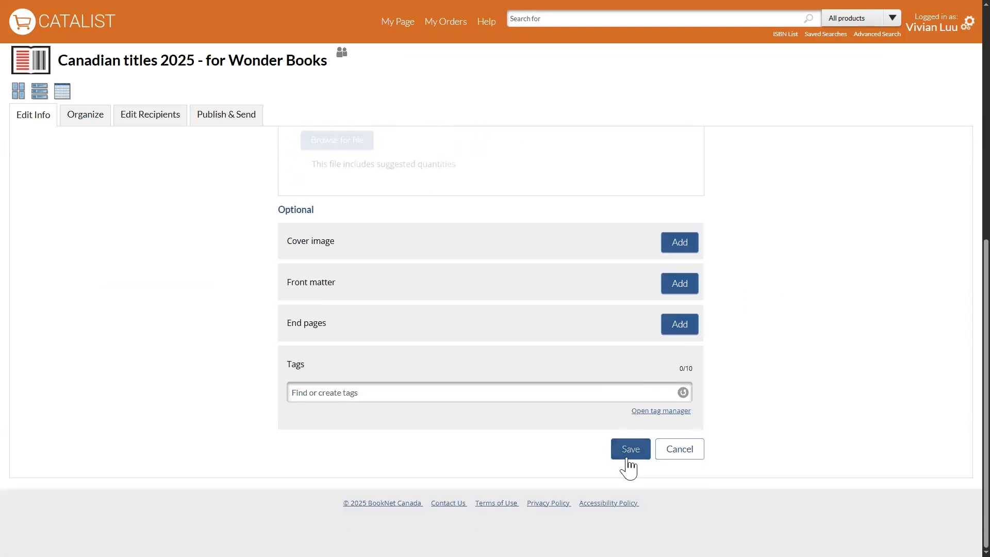
left_click(627, 459)
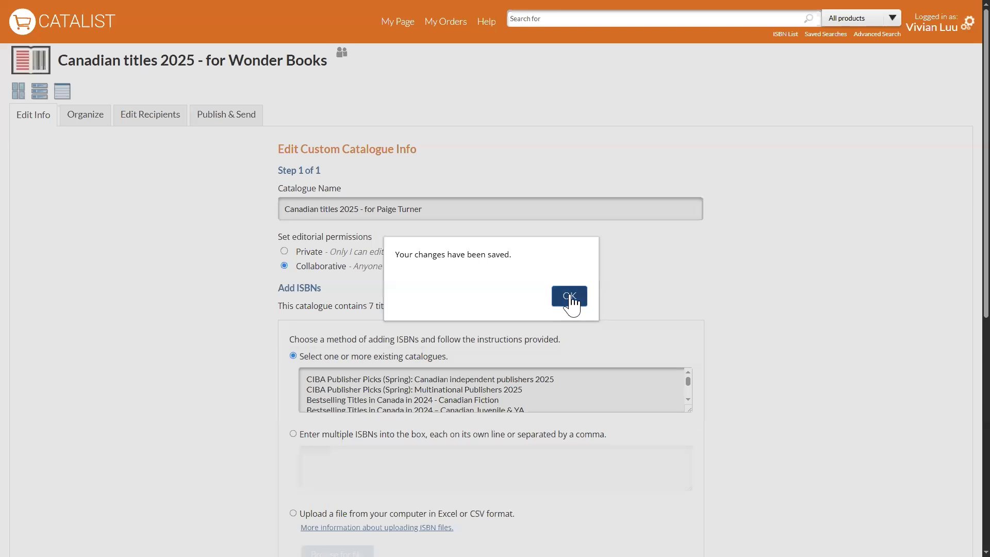
left_click(570, 297)
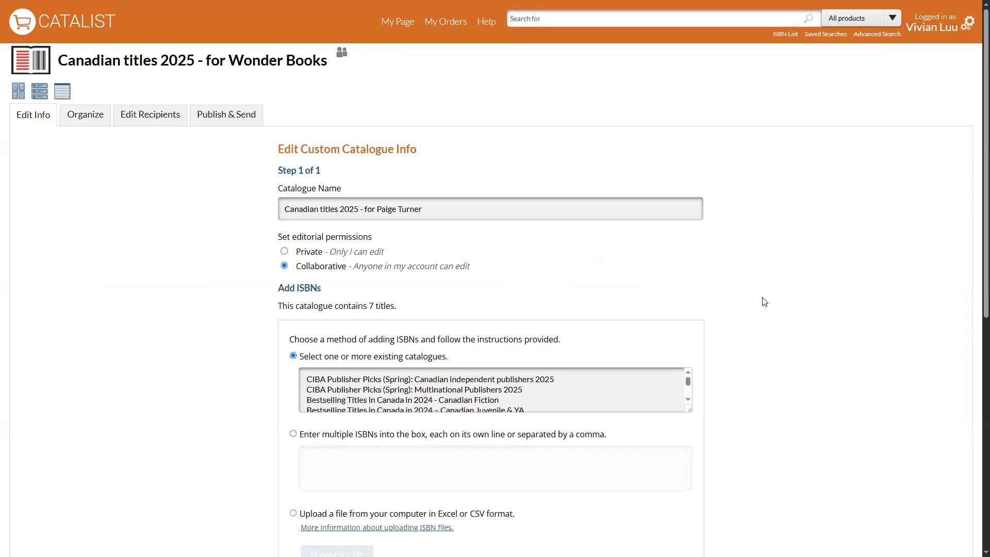
- Examine the Excel or CSV upload option for adding ISBNs, and view the catalogue's title list for organizing
scroll(765, 302, "down", 3)
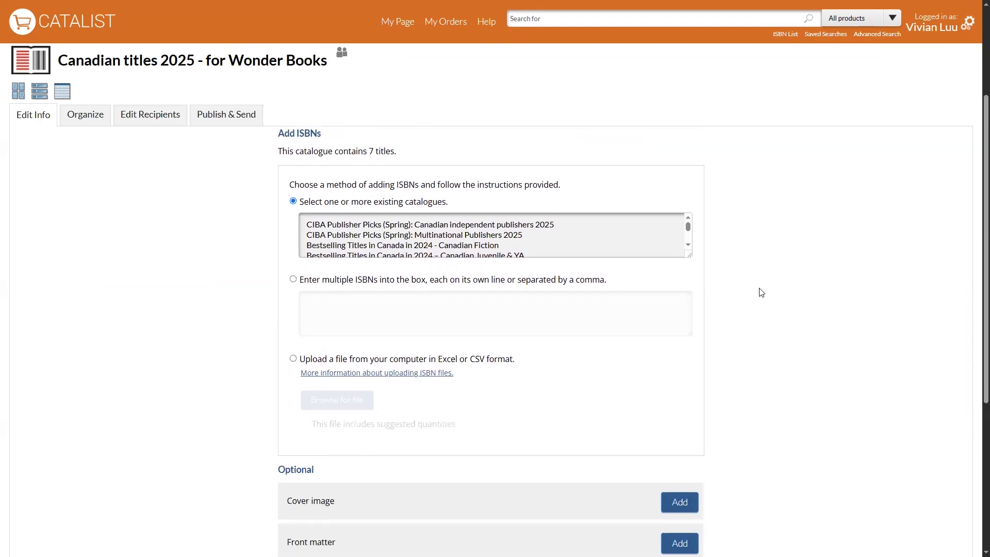
left_click(293, 358)
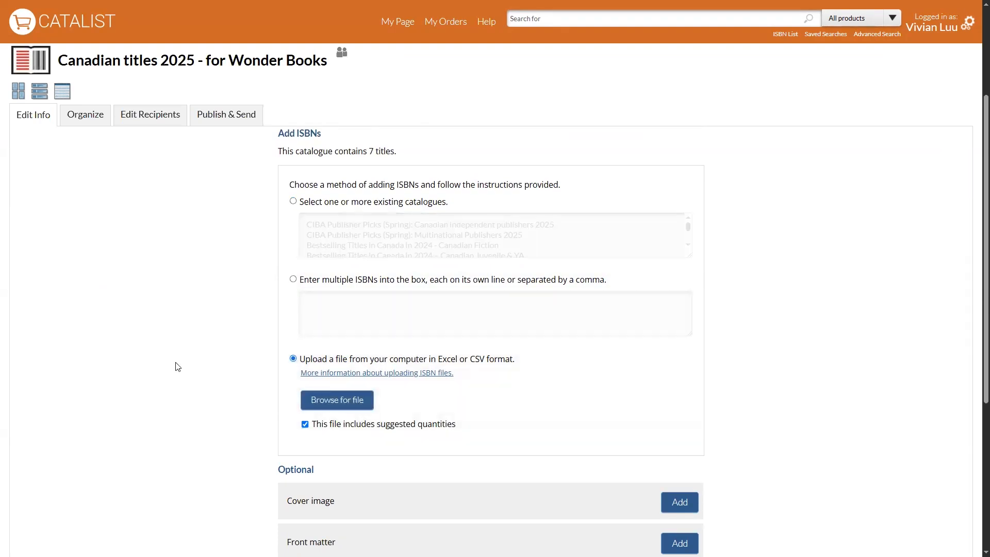
scroll(177, 366, "up", 3)
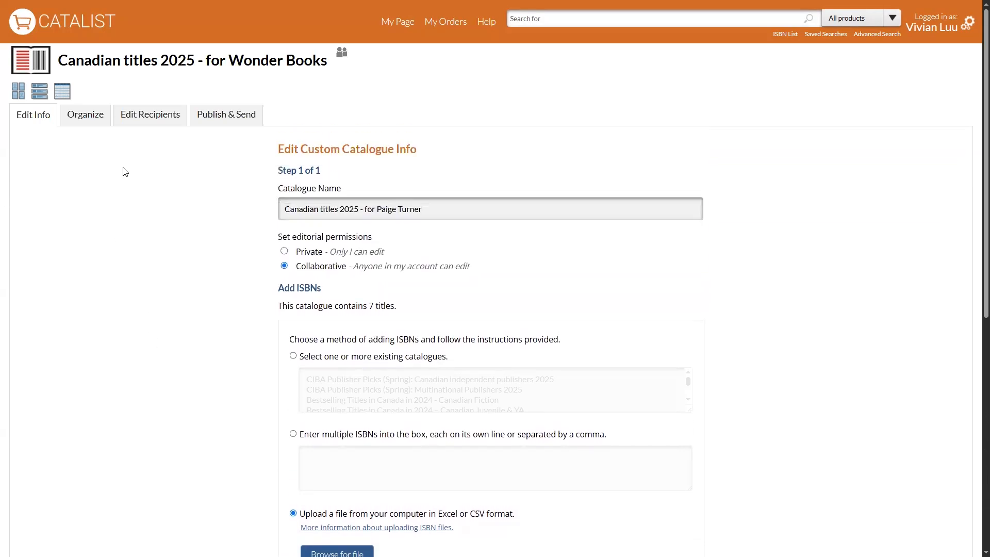
left_click(101, 122)
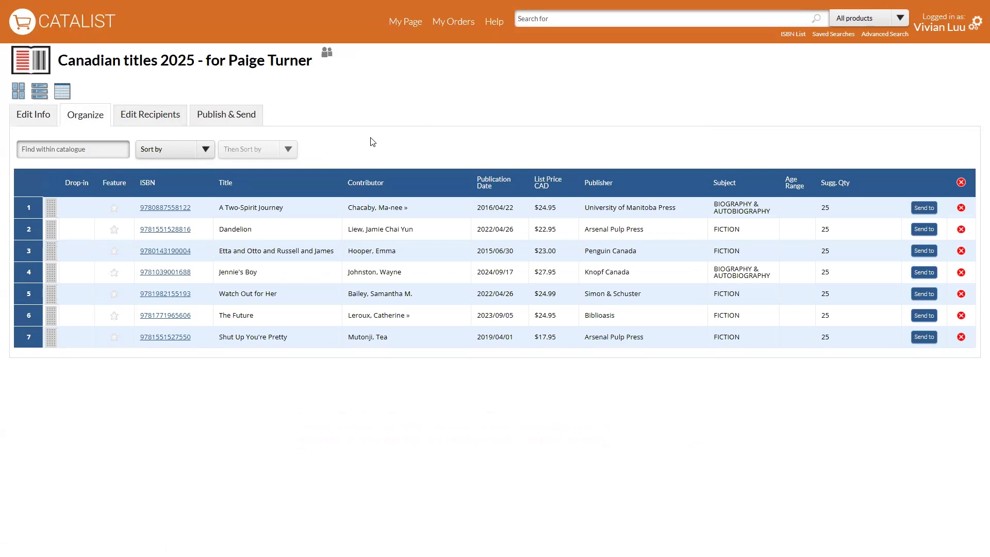
- Remove the "Independent stores" contact list from the catalogue's recipients and save the recipient changes
left_click(149, 119)
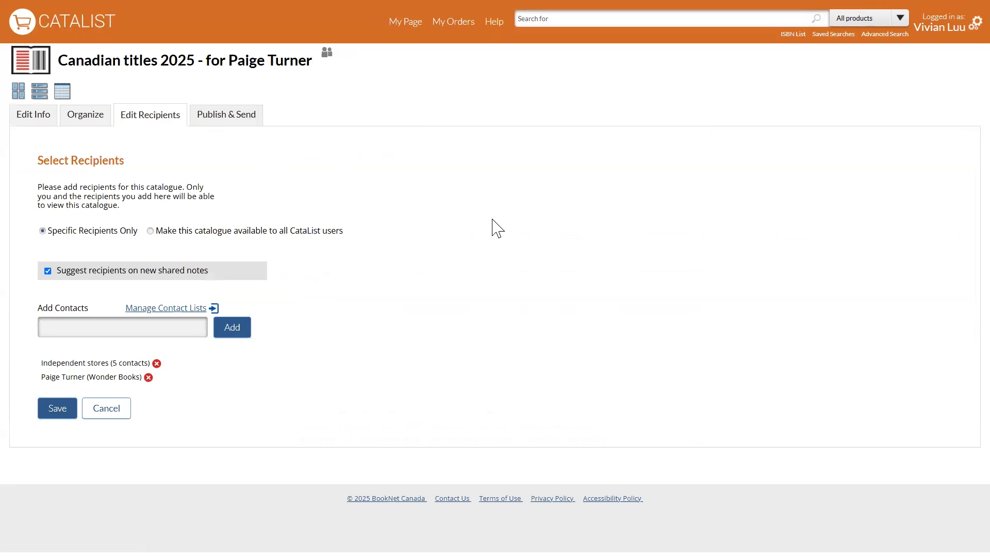
left_click(156, 363)
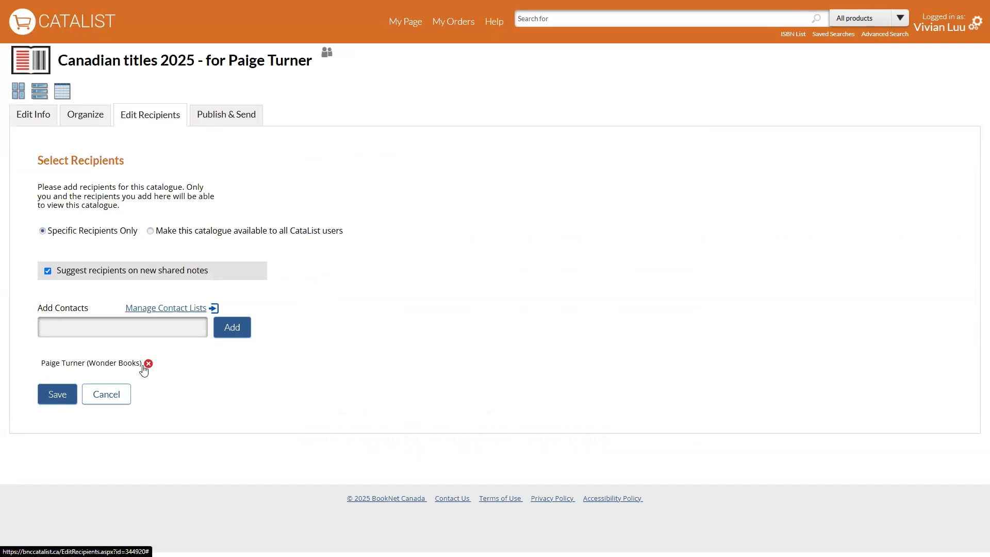
left_click(62, 395)
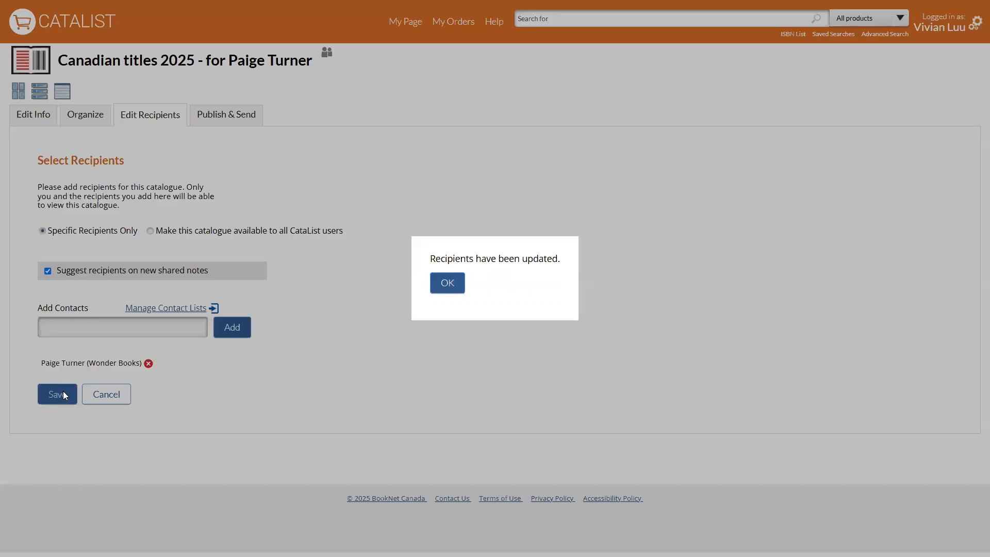
left_click(448, 283)
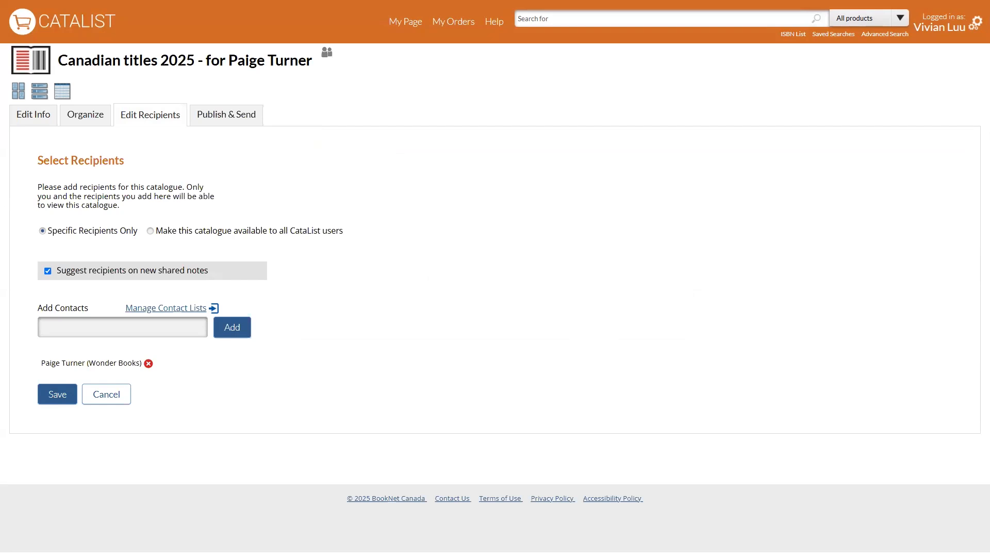
- Publish the custom catalogue without sending an email notification to its recipients
left_click(237, 119)
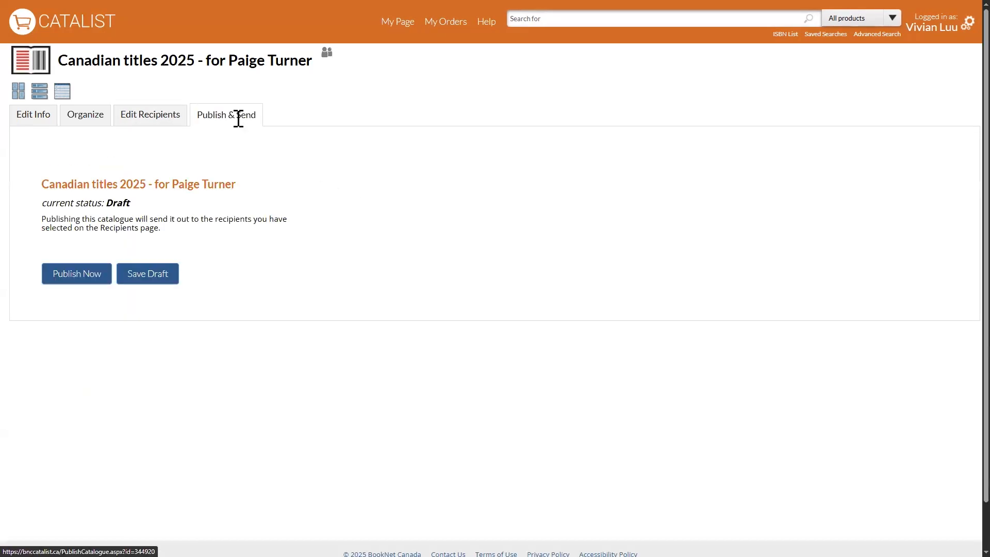
left_click(81, 279)
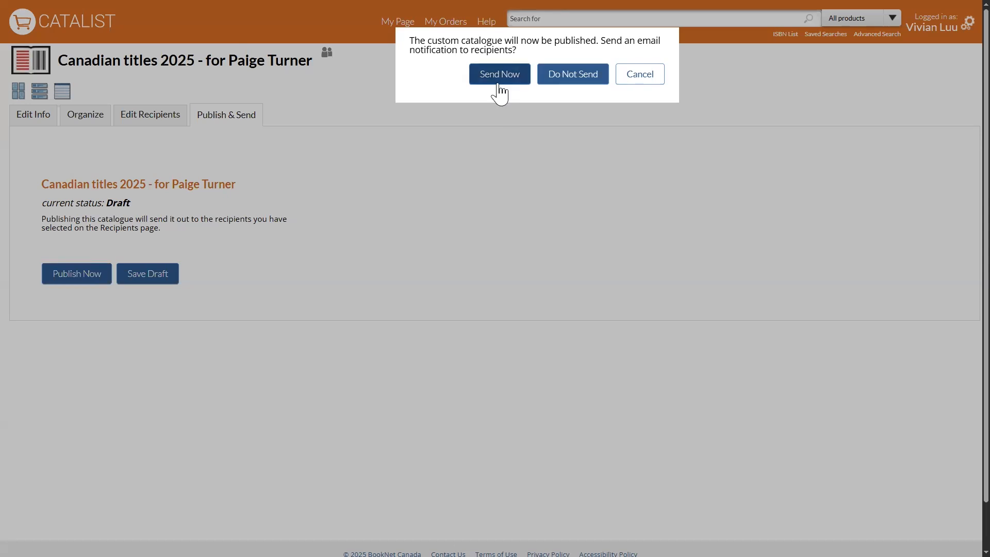
left_click(581, 78)
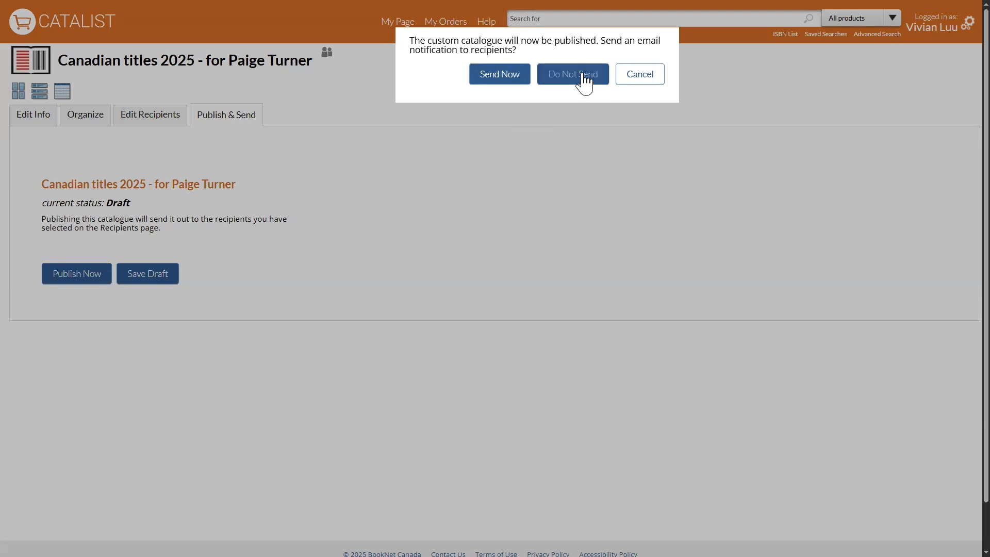